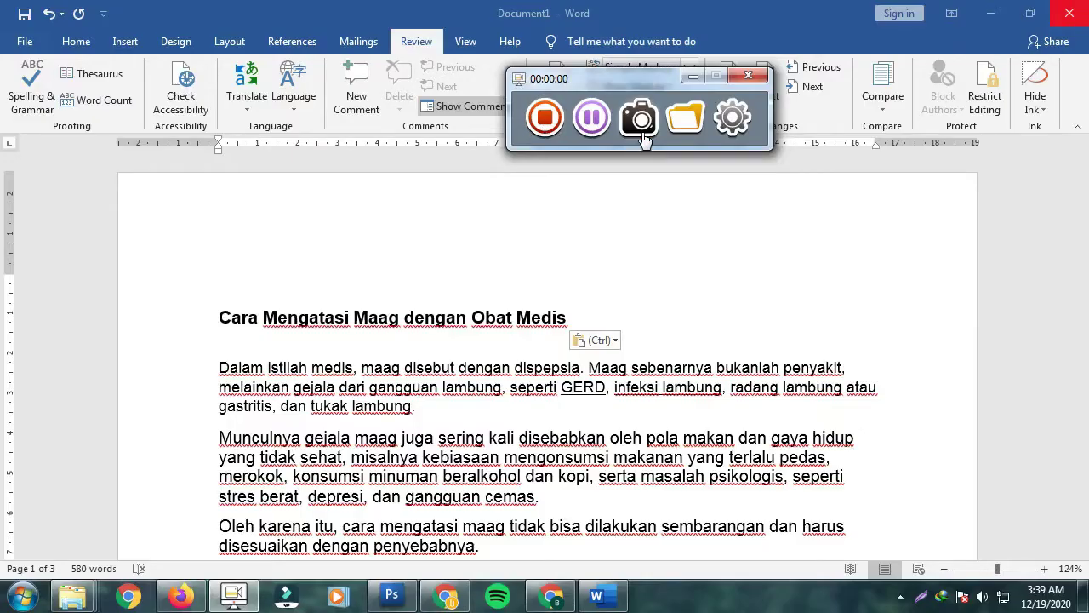
Look over the Indonesian article by scrolling down through it and back up.
left_click(692, 85)
left_click(713, 140)
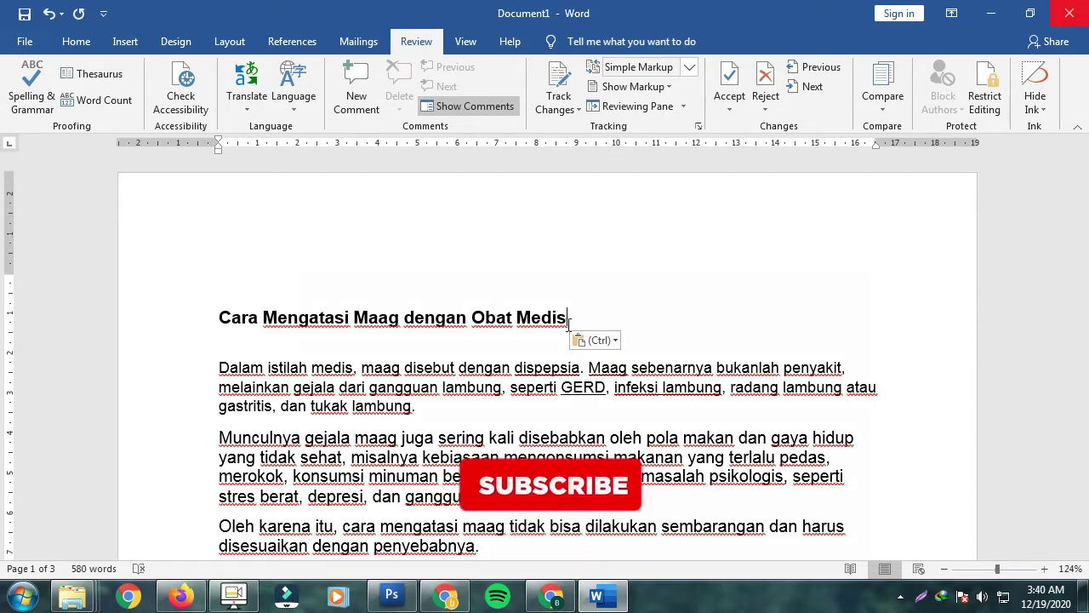
scroll(288, 381, "down", 5)
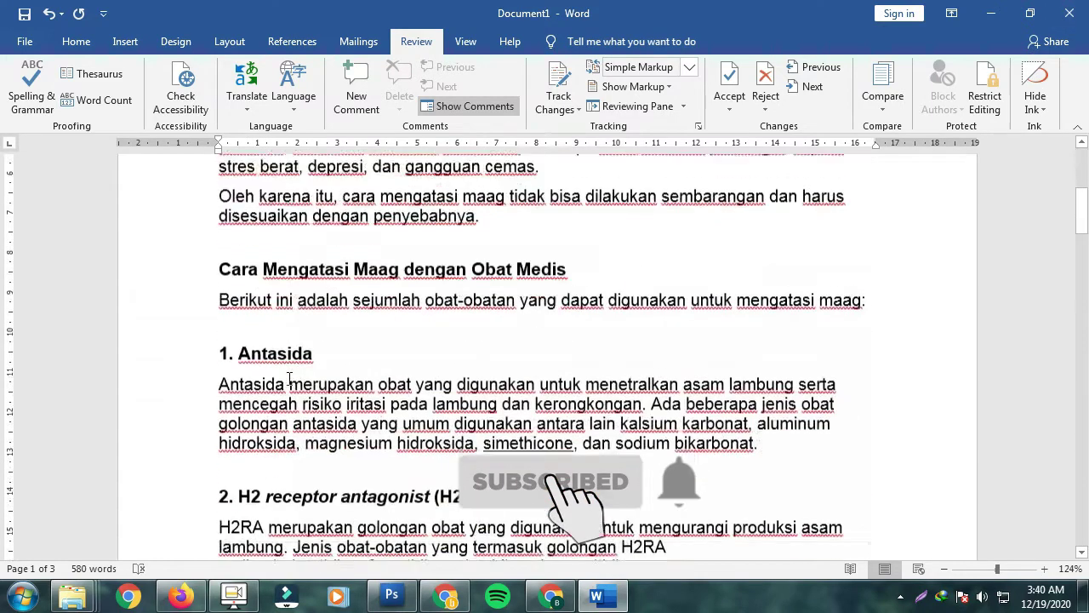
scroll(288, 381, "down", 2)
scroll(290, 376, "down", 6)
scroll(291, 372, "down", 5)
scroll(291, 372, "down", 6)
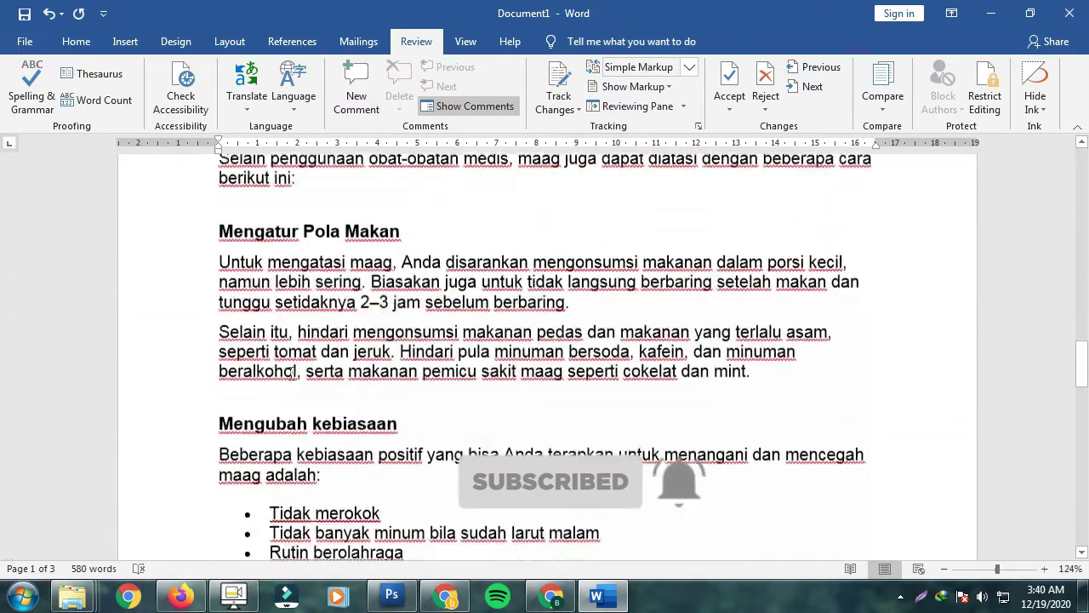
scroll(291, 372, "up", 5)
scroll(292, 372, "up", 8)
scroll(291, 373, "up", 10)
scroll(291, 373, "up", 6)
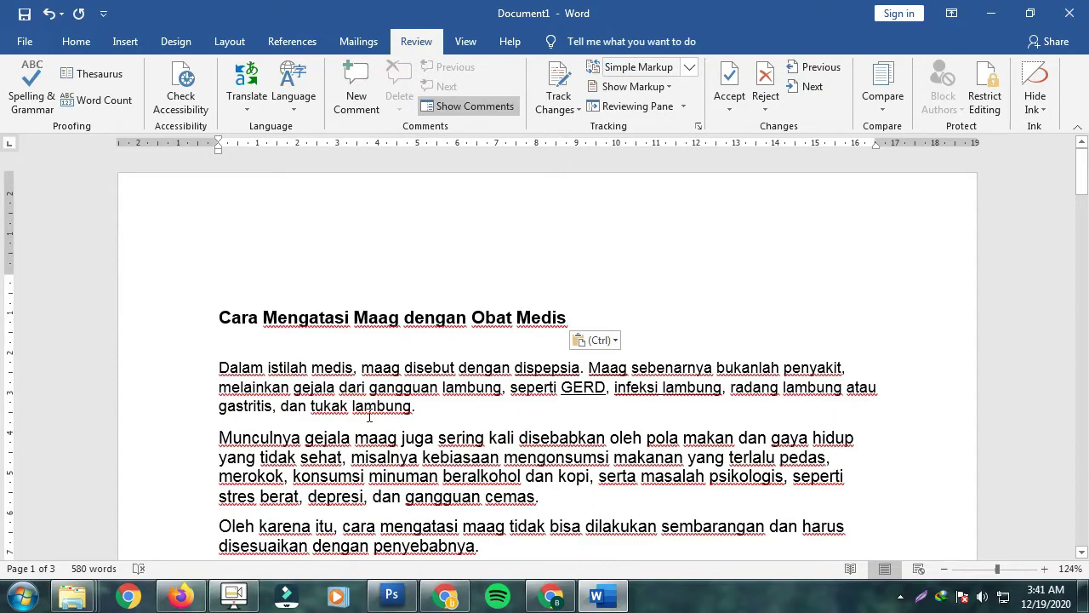
Open 'Choose Translation Language...' from the Translate menu on the Review tab.
scroll(269, 417, "down", 3)
scroll(269, 418, "up", 1)
scroll(323, 400, "down", 5)
scroll(348, 382, "up", 2)
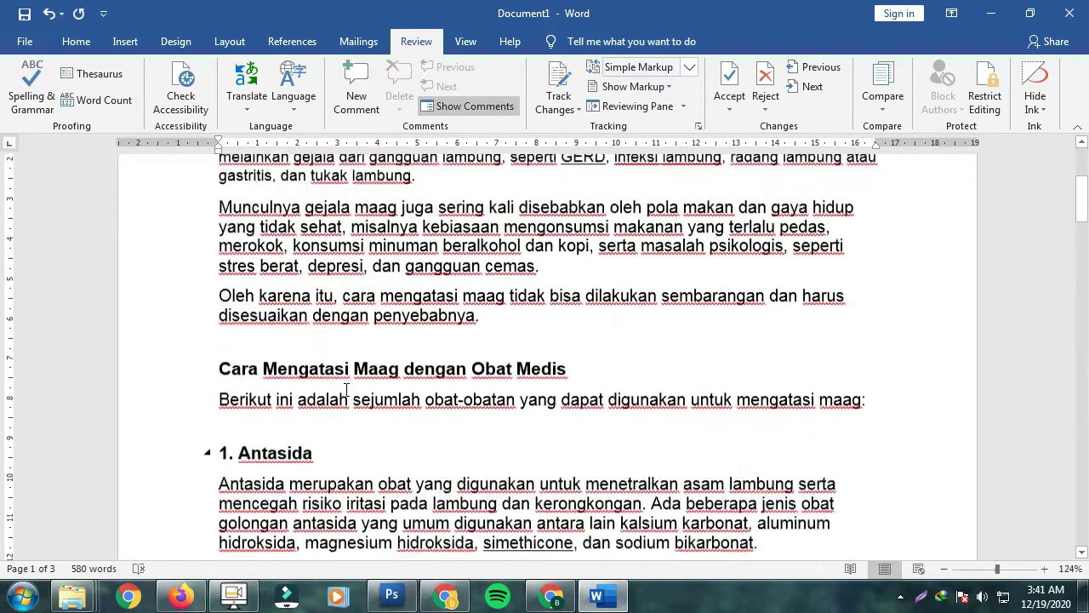
scroll(348, 387, "up", 5)
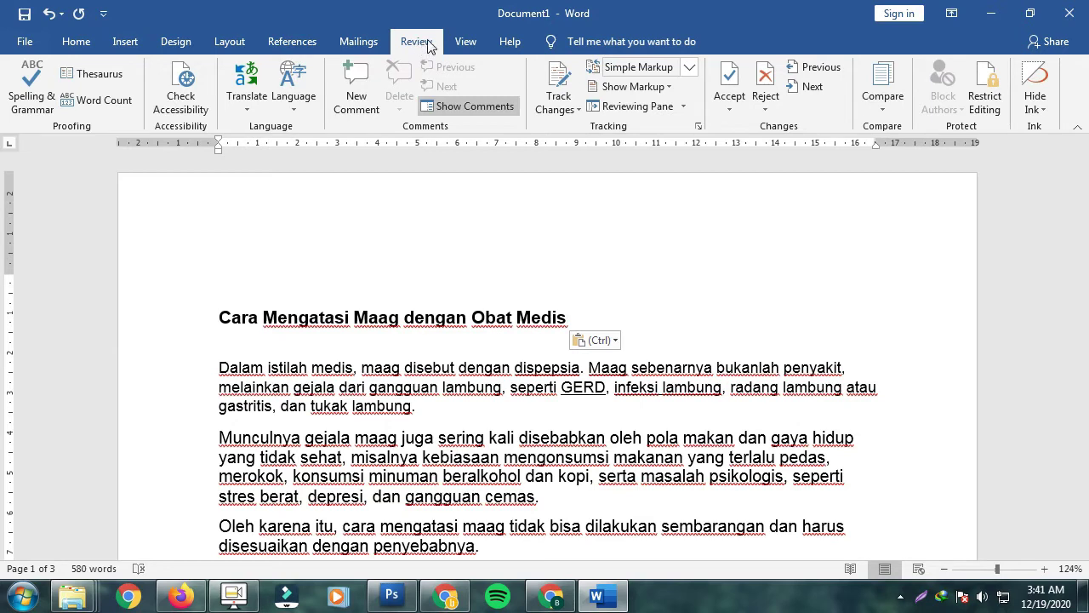
left_click(249, 106)
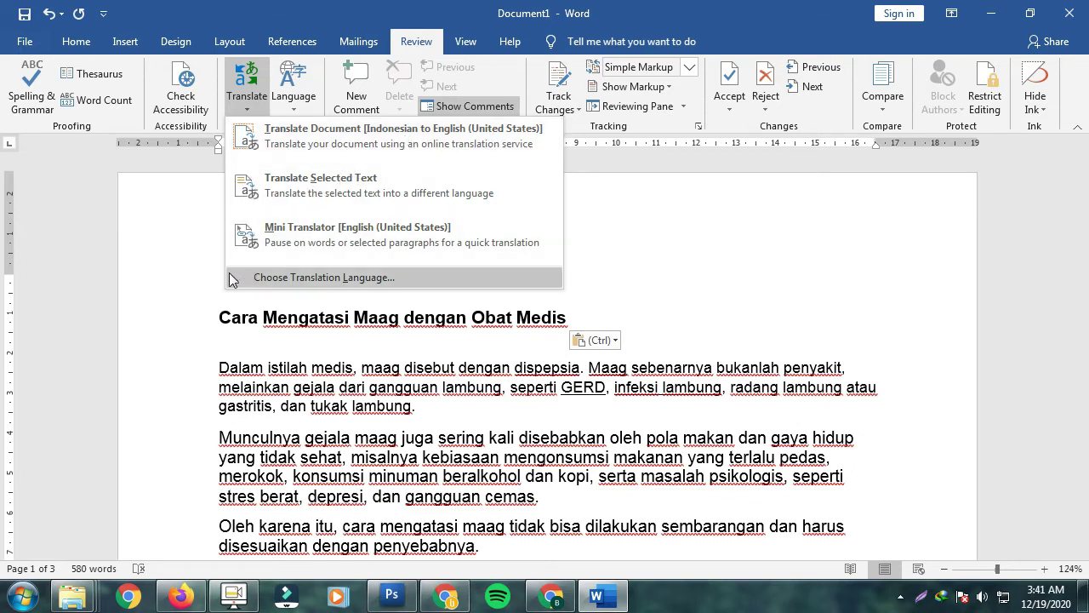
left_click(328, 281)
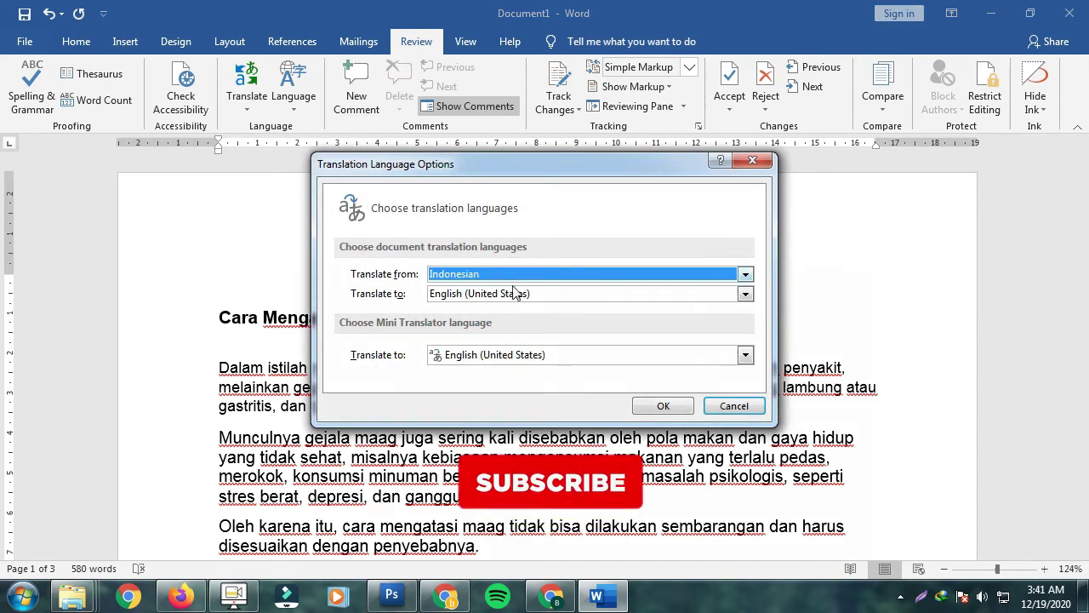
Keep Indonesian as the source and English (United States) as the target, then confirm with OK.
left_click(450, 273)
left_click(450, 273)
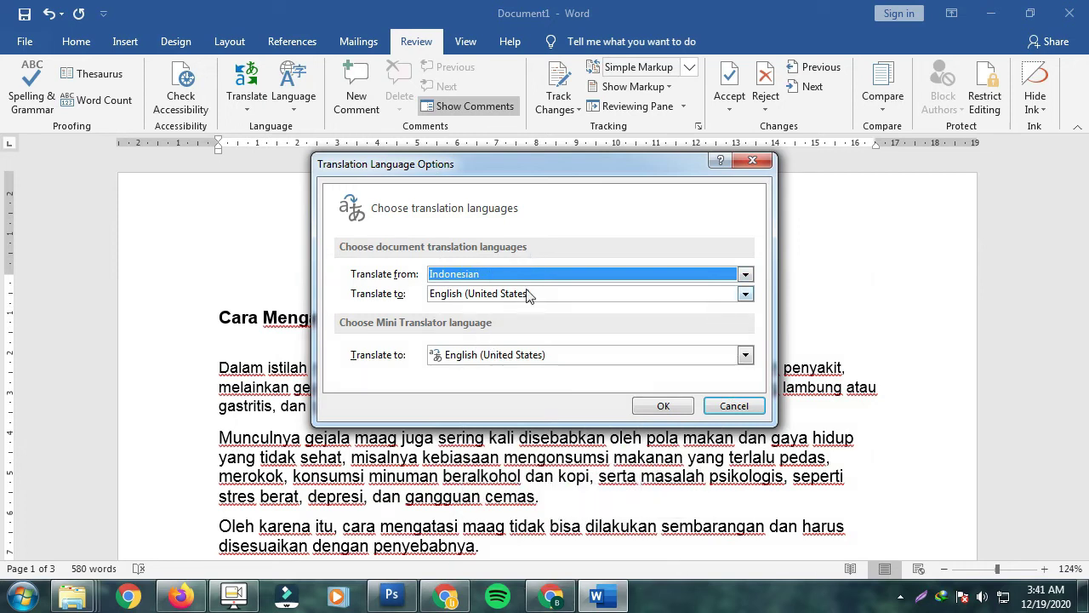
left_click(465, 298)
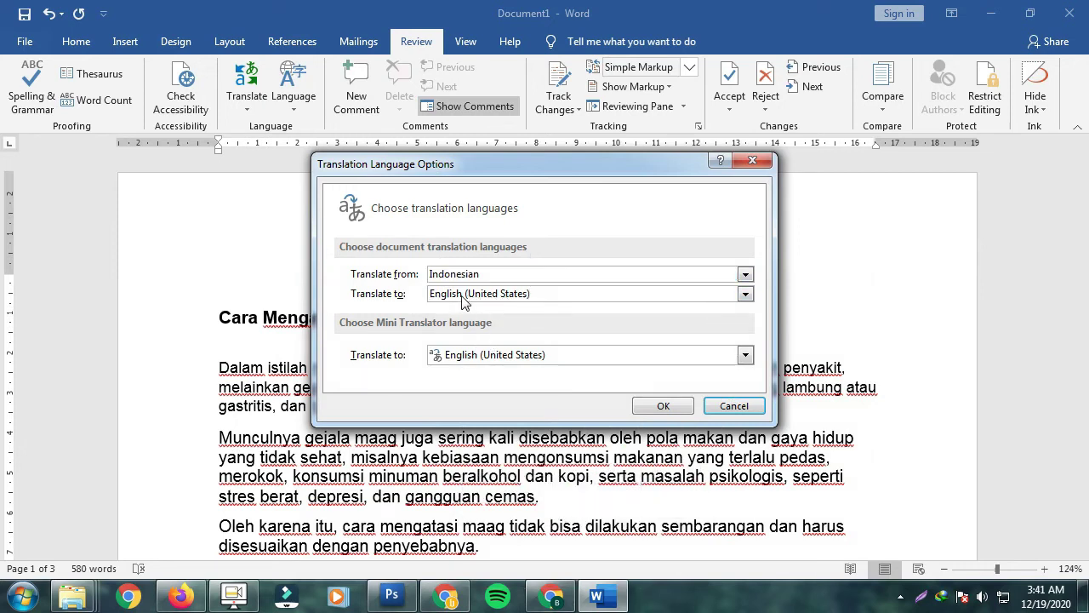
left_click(462, 296)
left_click(462, 296)
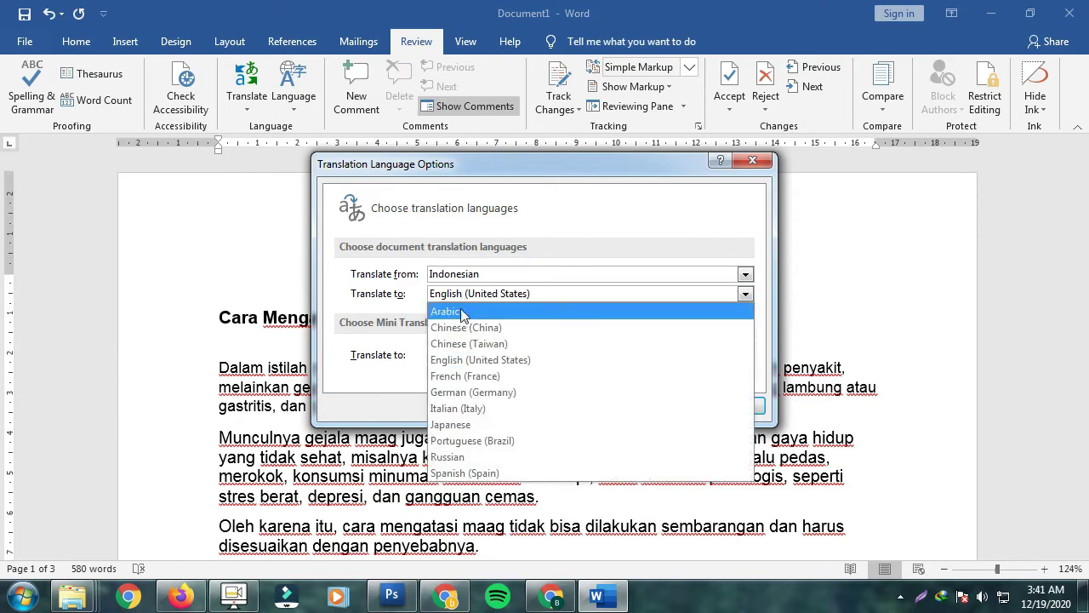
left_click(460, 294)
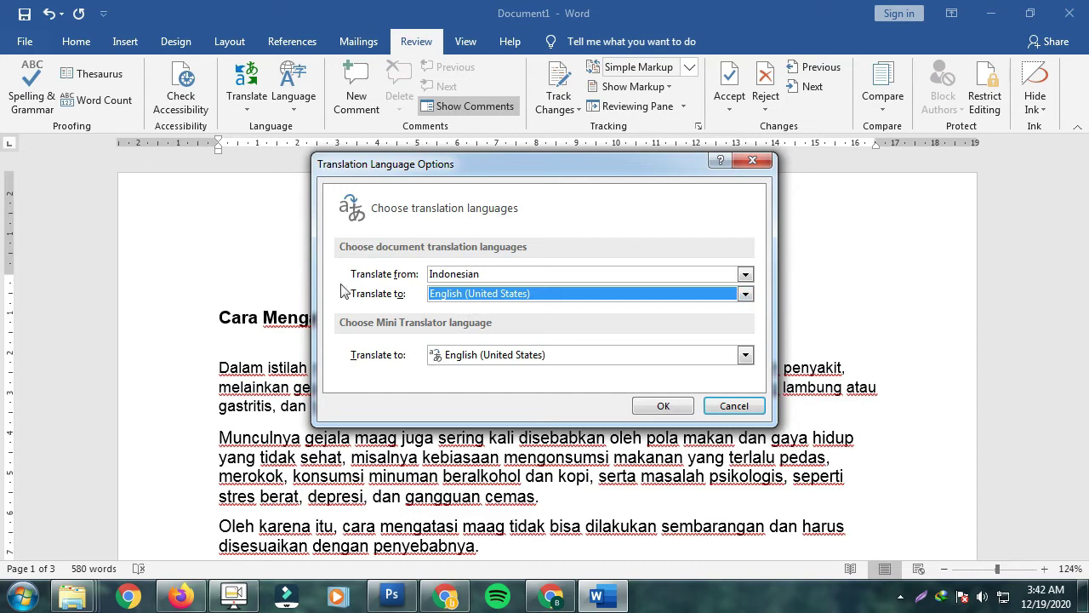
left_click(663, 406)
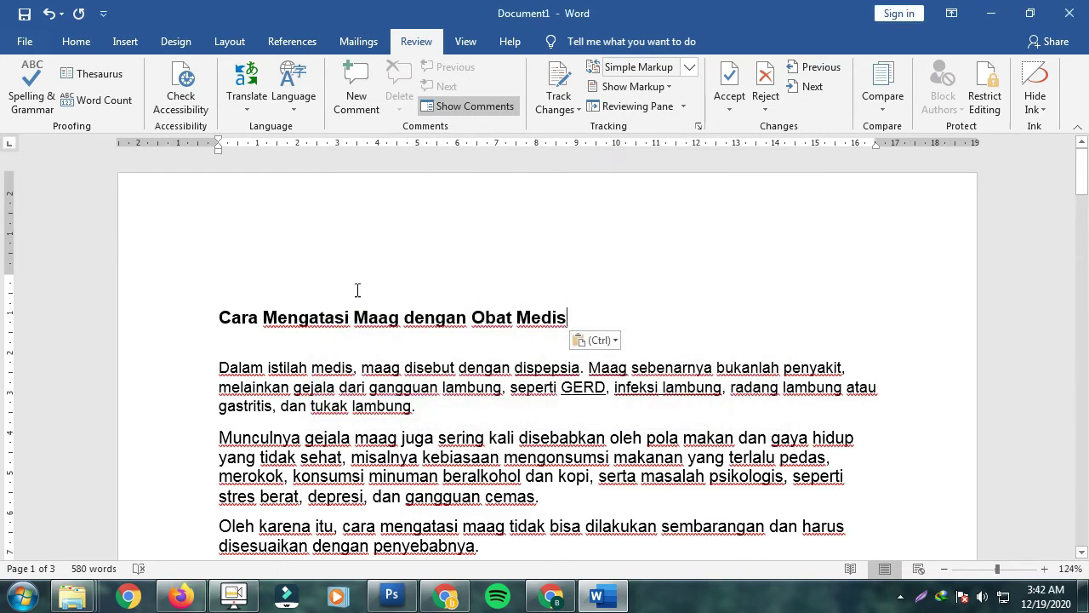
Run Translate Document from Indonesian to English (United States) and dismiss the leftover paste options.
left_click(245, 102)
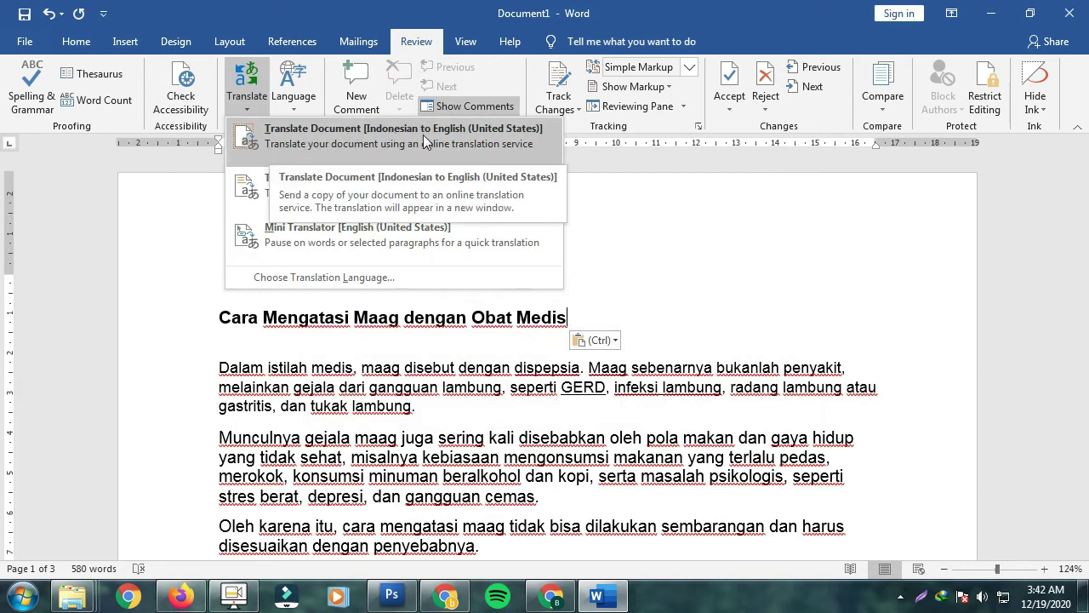
left_click(344, 145)
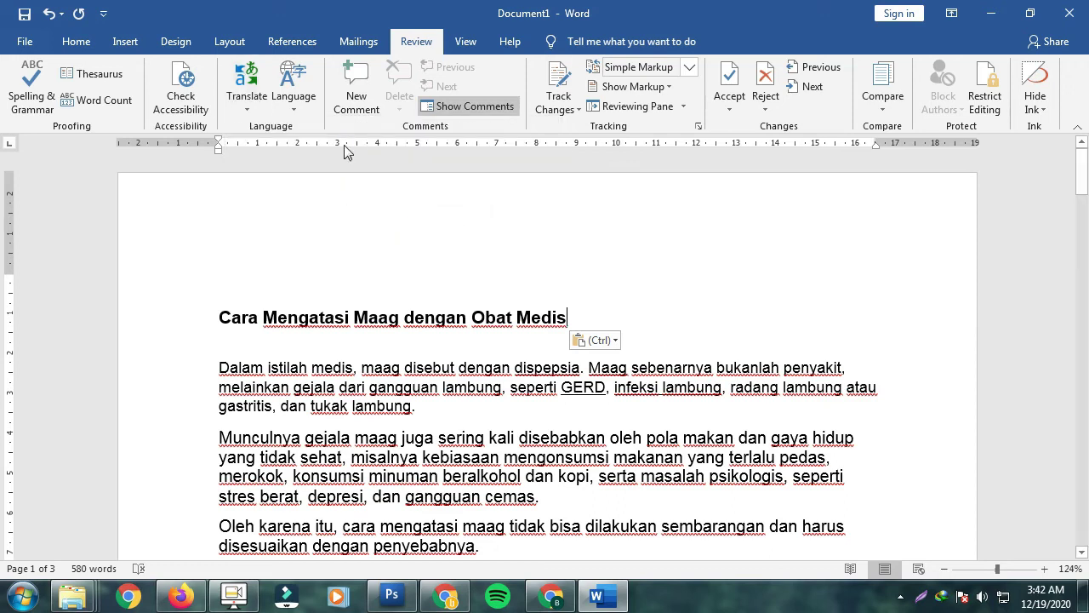
key("Escape")
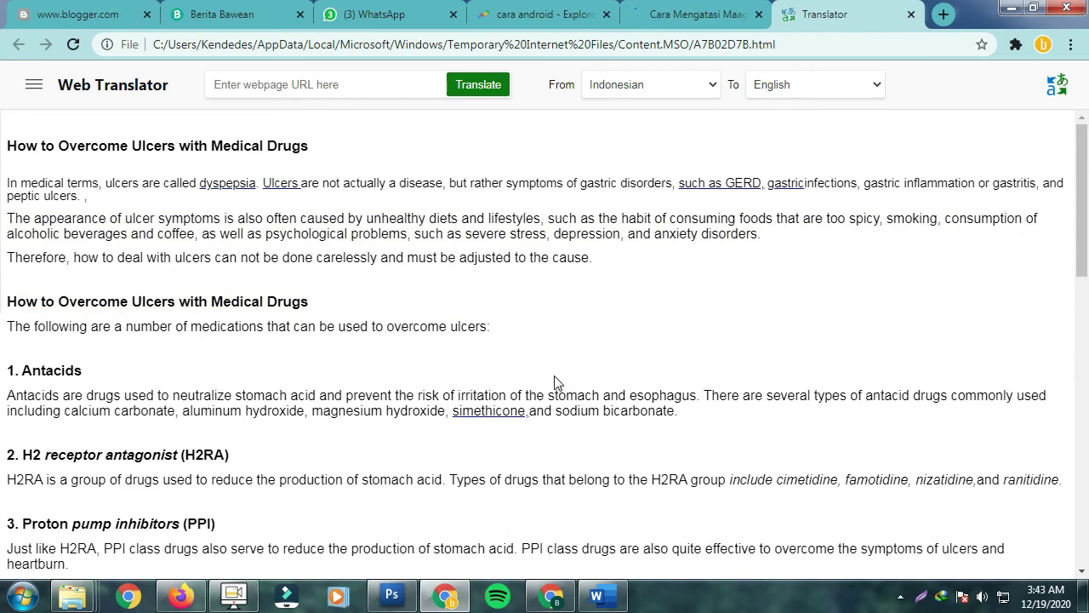
scroll(372, 372, "down", 4)
scroll(352, 371, "up", 3)
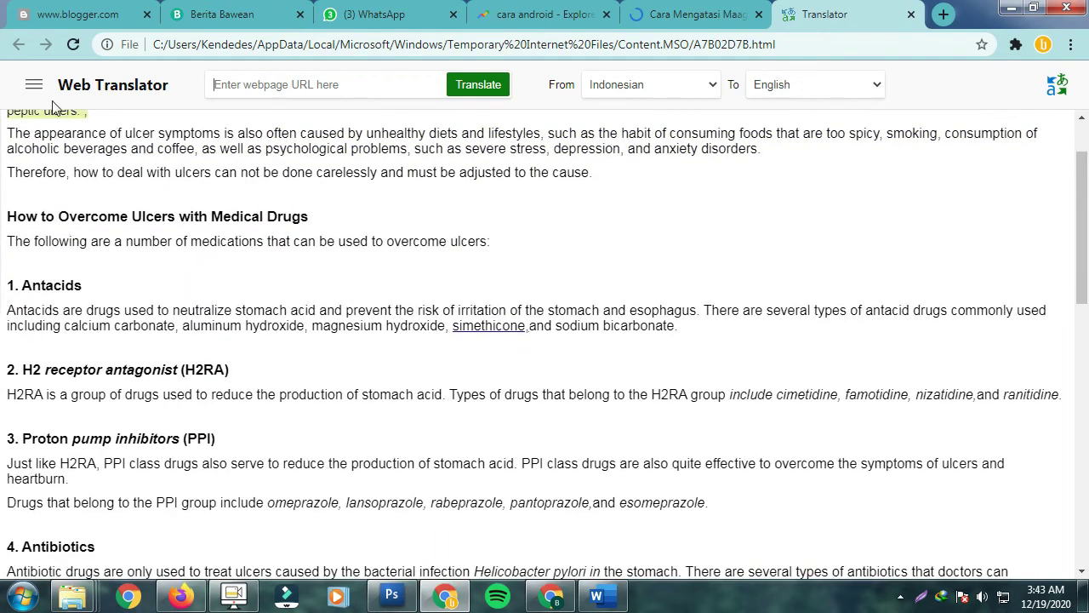
left_click(34, 84)
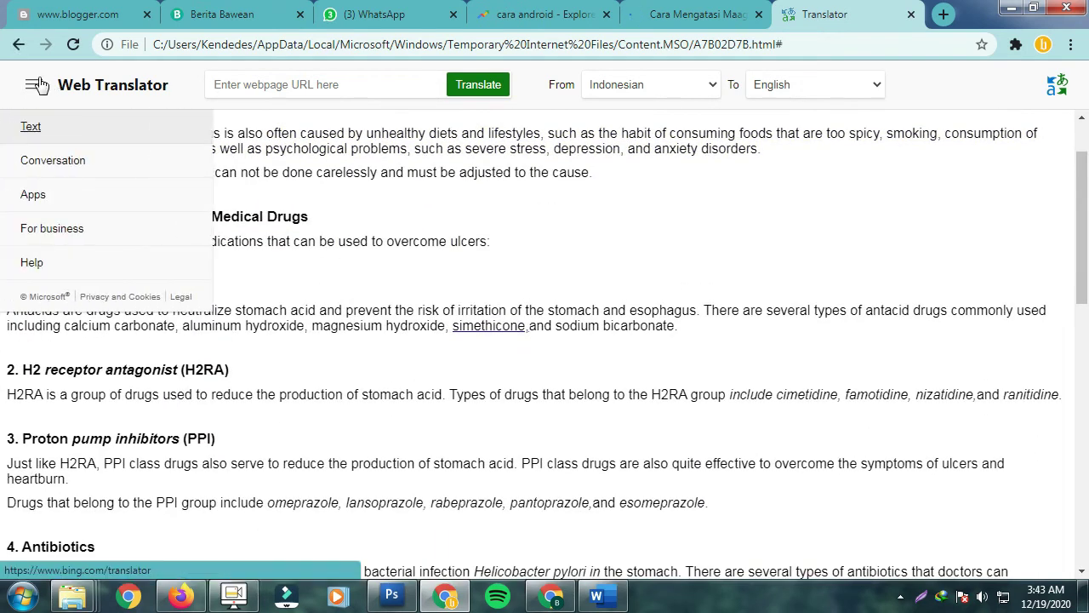
left_click(34, 84)
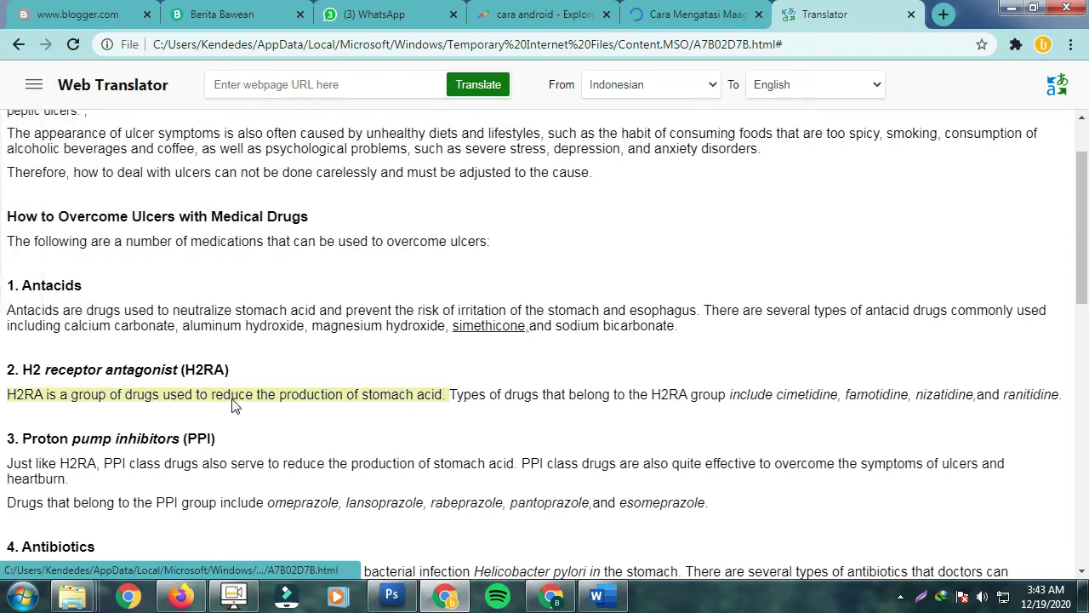
scroll(238, 430, "down", 10)
scroll(245, 457, "down", 1)
scroll(289, 451, "up", 10)
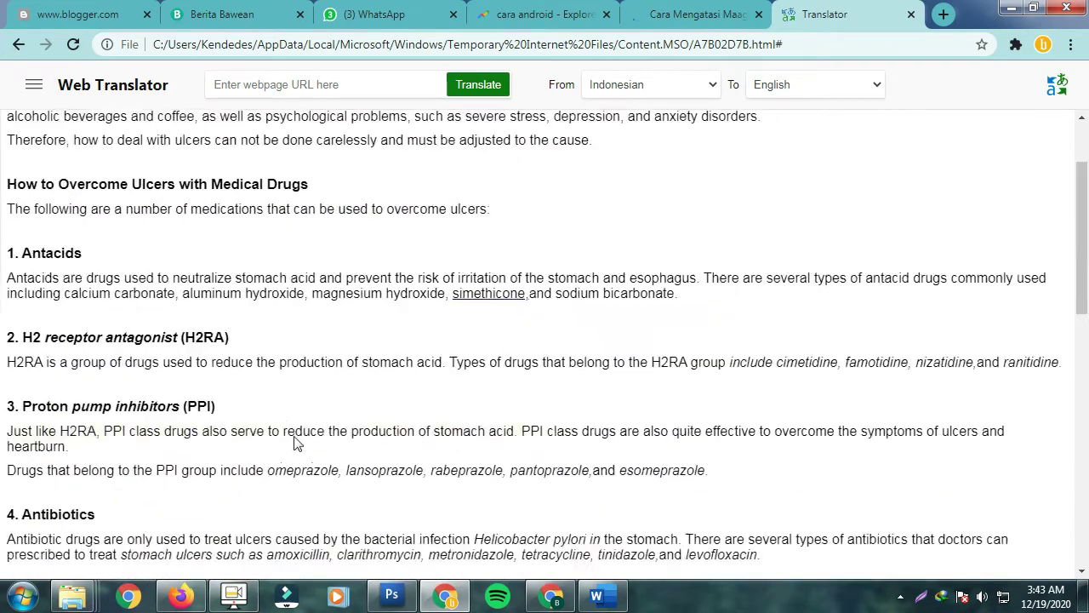
scroll(293, 443, "up", 1)
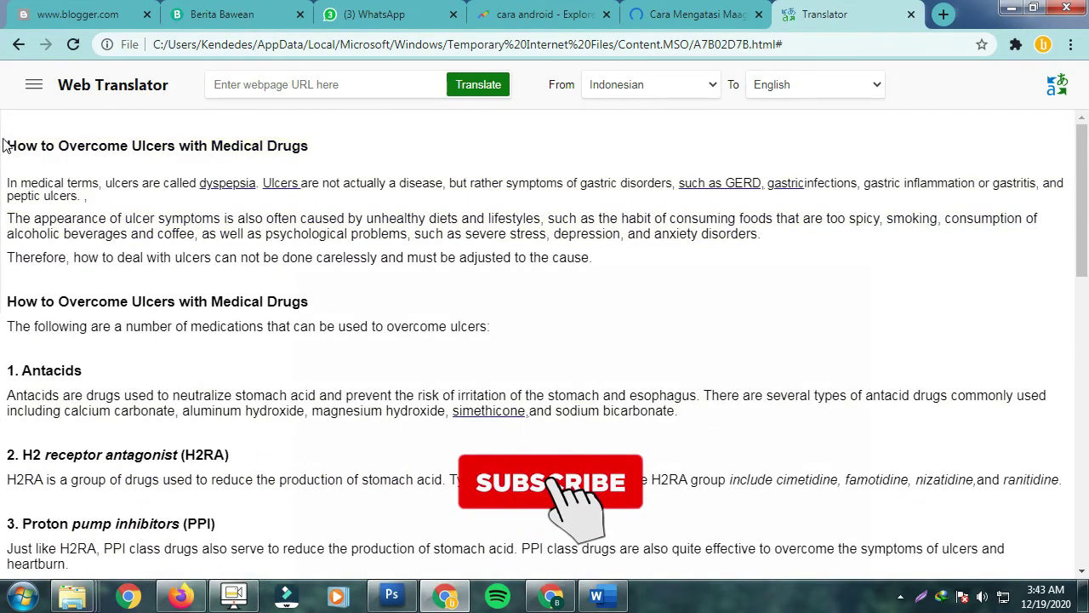